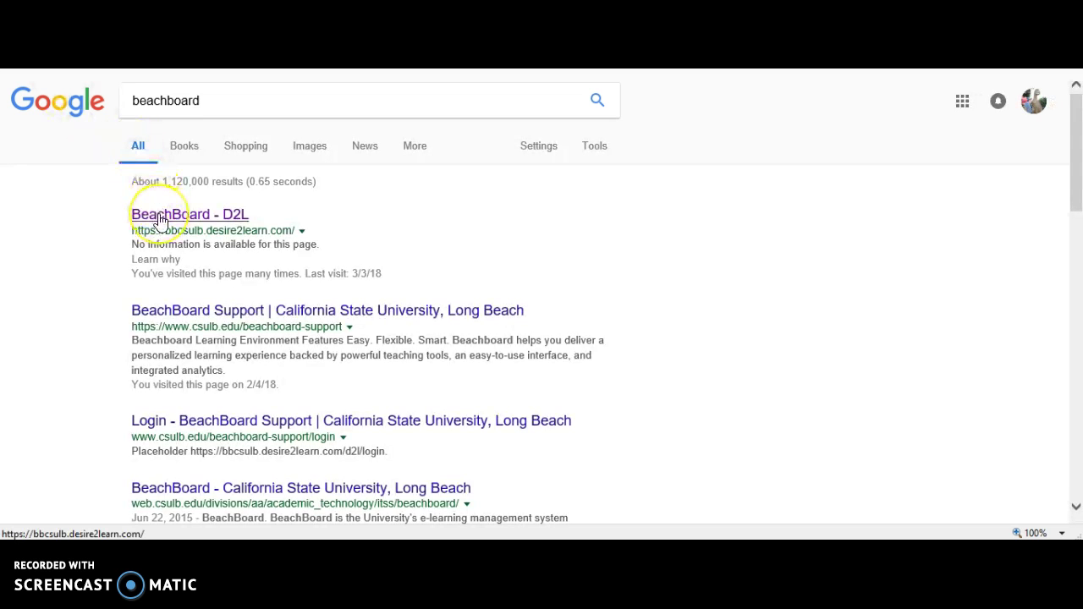
- Open the BeachBoard site from the search results and go to the CSULB Library website
left_click(161, 220)
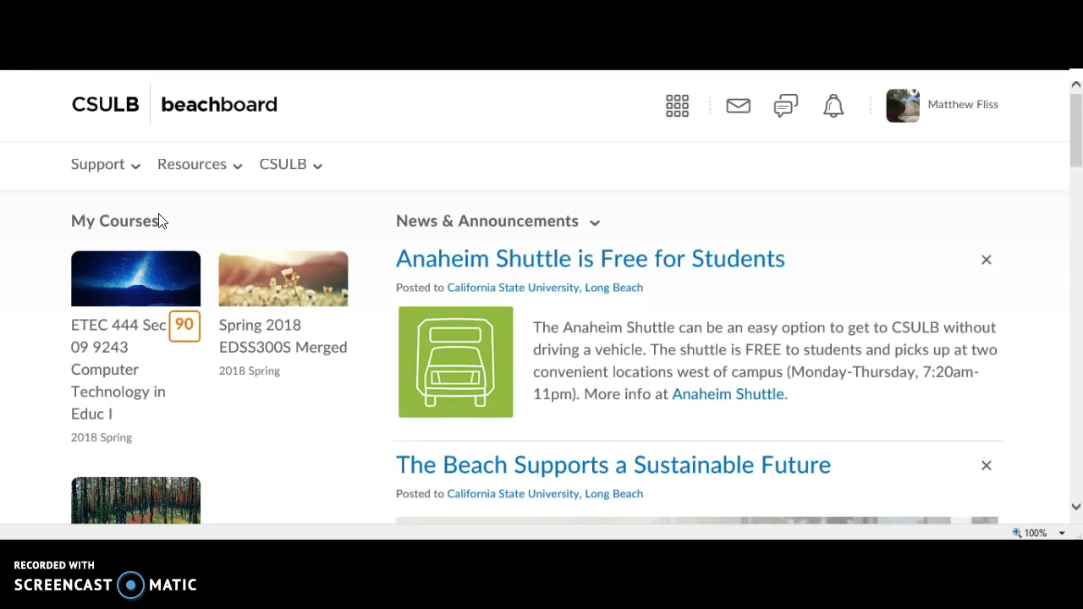
left_click(298, 171)
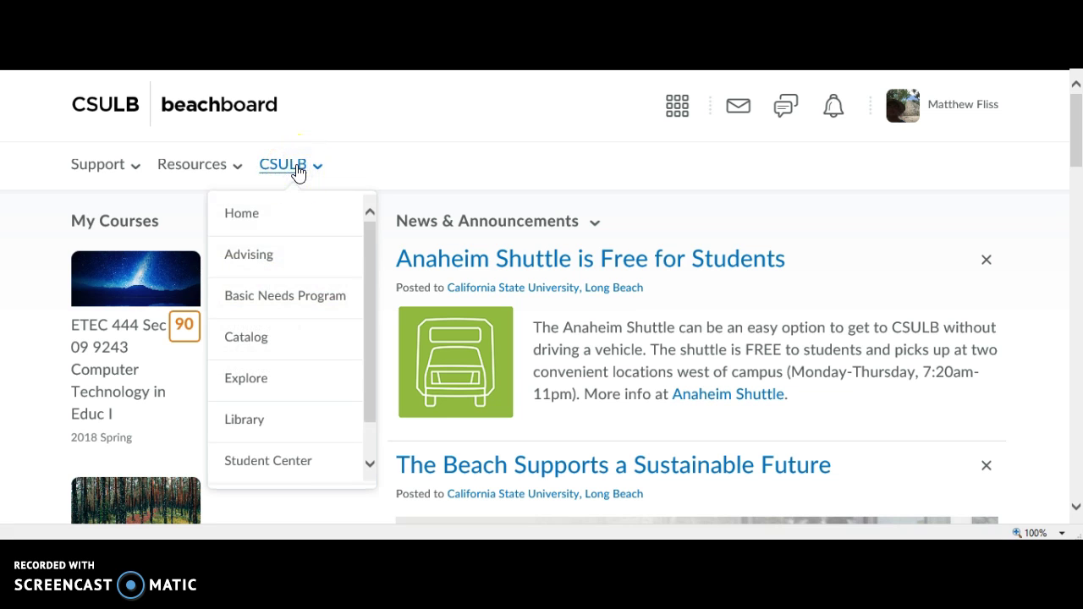
left_click(285, 421)
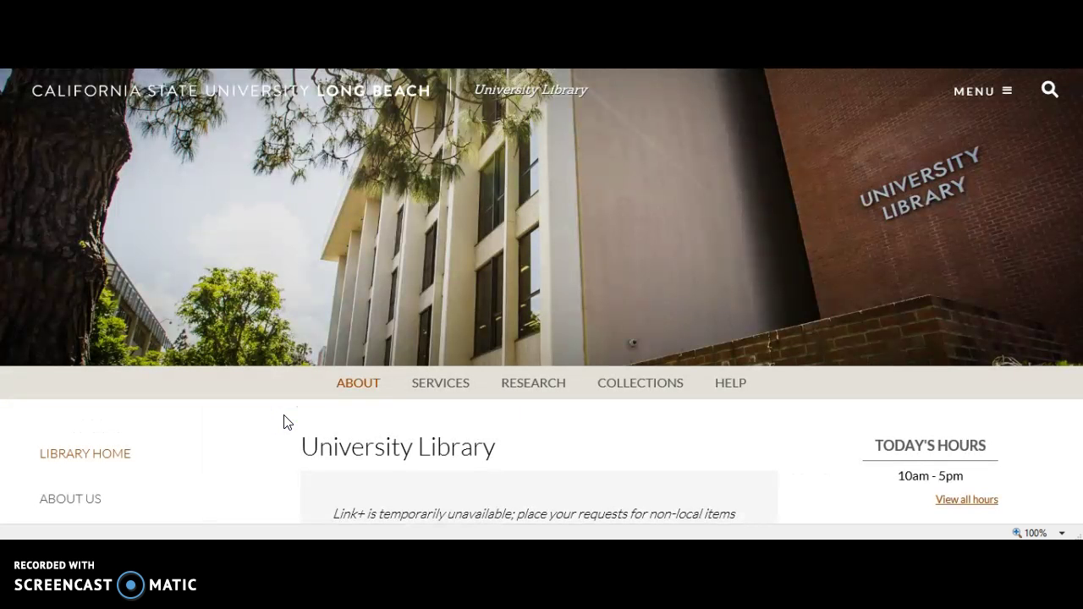
- Open the library's Databases page from its research tools
scroll(285, 422, "down", 3)
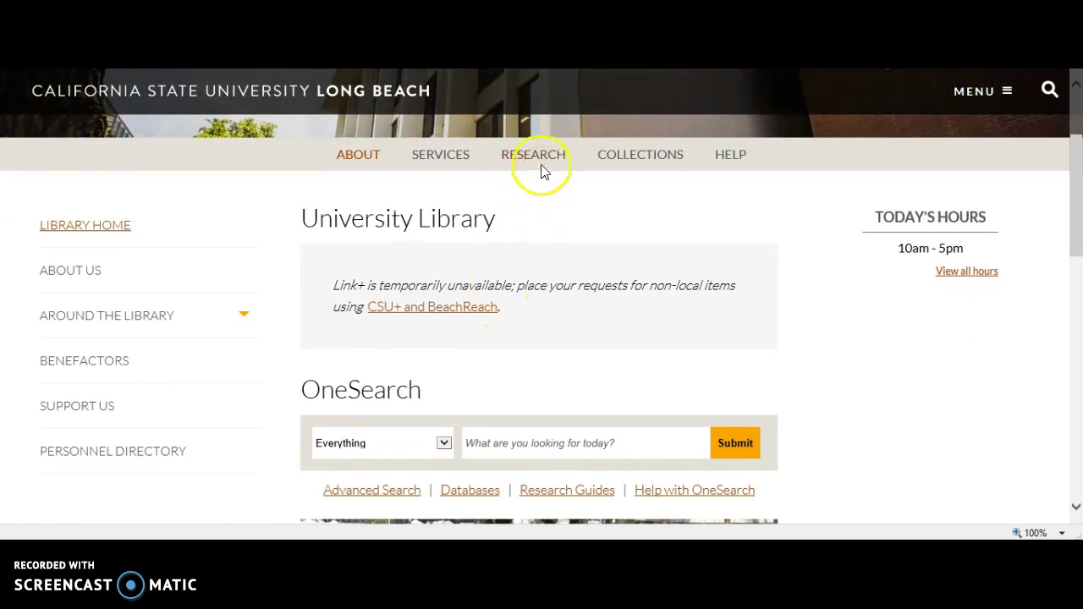
mouse_move(540, 156)
mouse_move(532, 227)
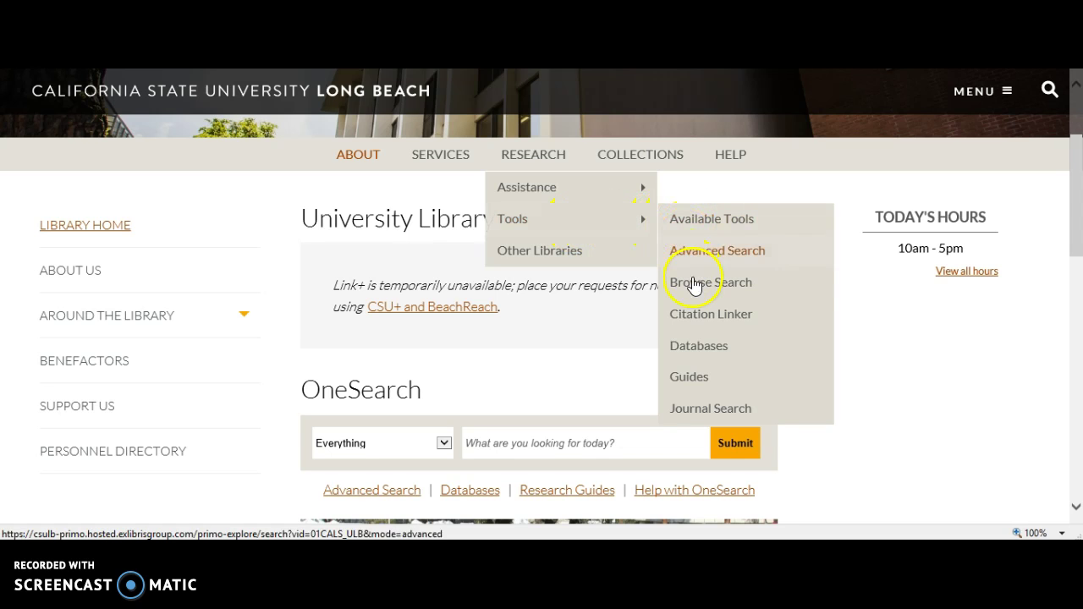
left_click(694, 346)
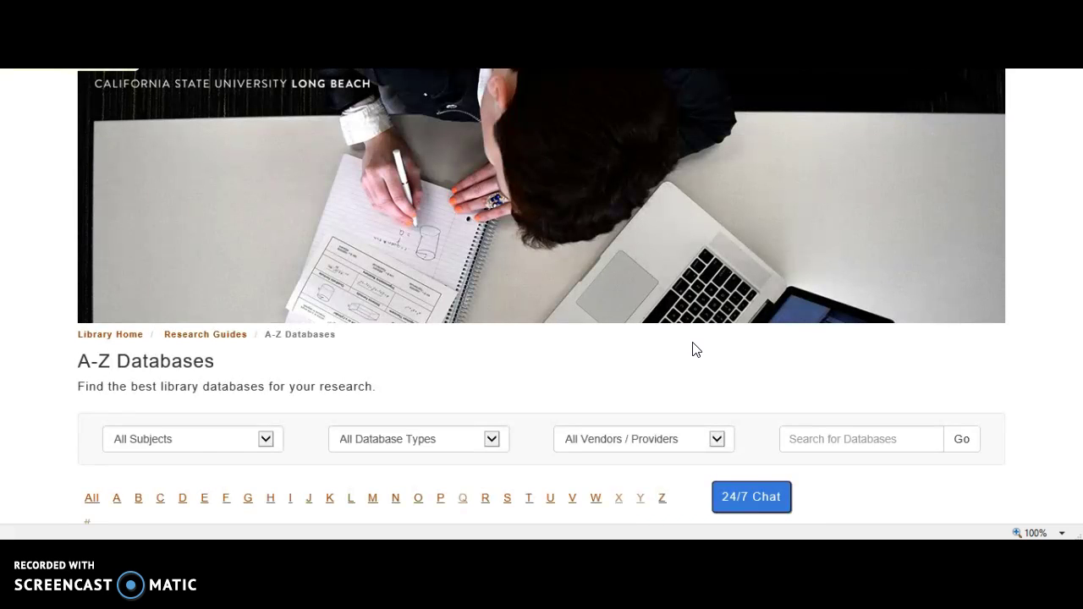
- Filter the A-Z database list to the letter J and open JSTOR
scroll(693, 349, "down", 4)
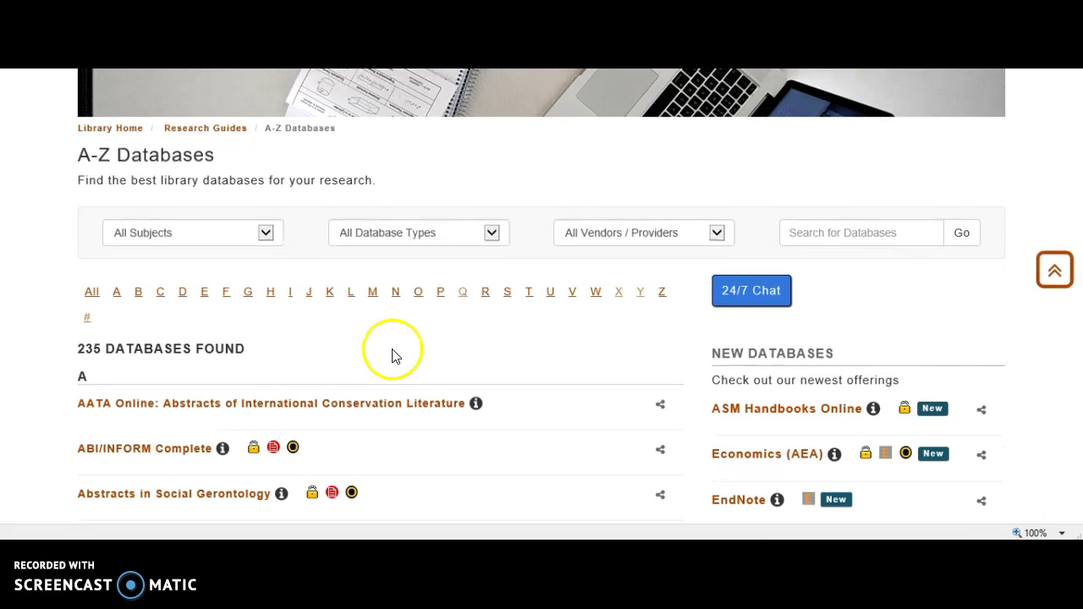
left_click_drag(77, 349, 103, 354)
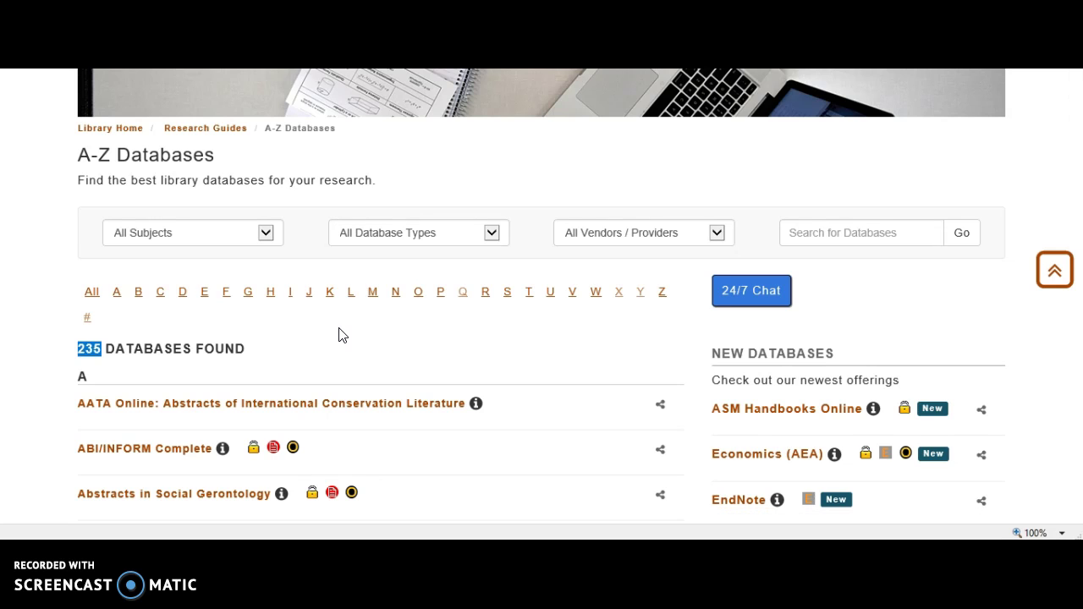
left_click(309, 296)
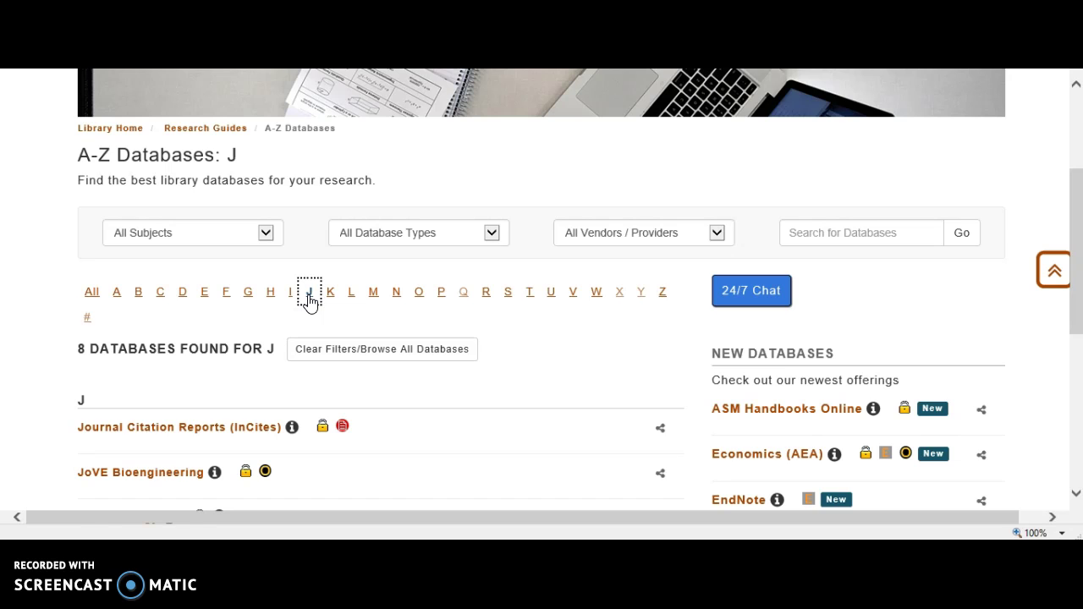
scroll(309, 303, "down", 3)
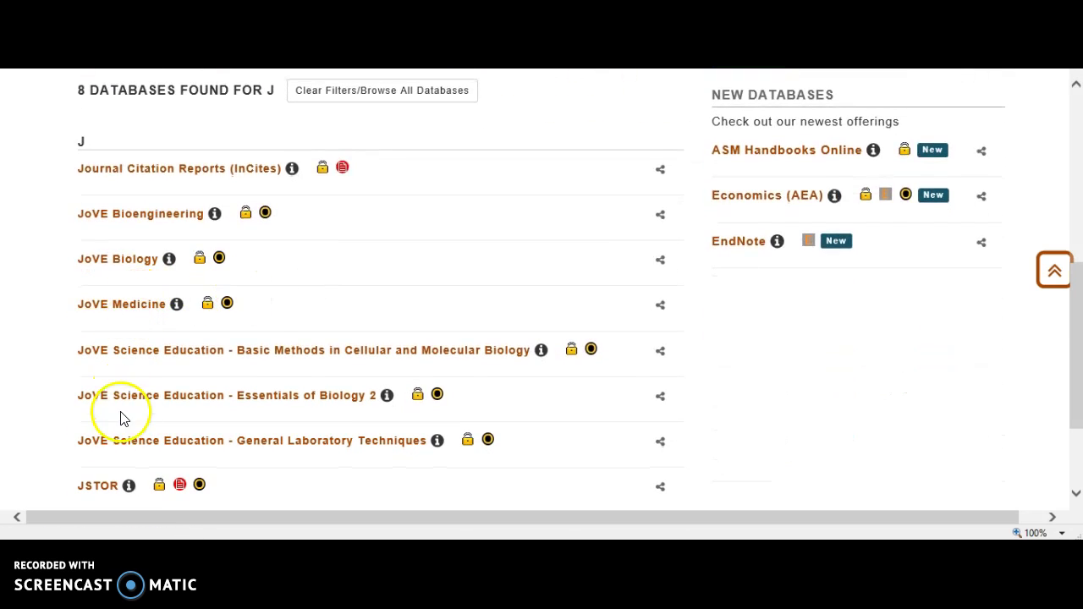
left_click(98, 486)
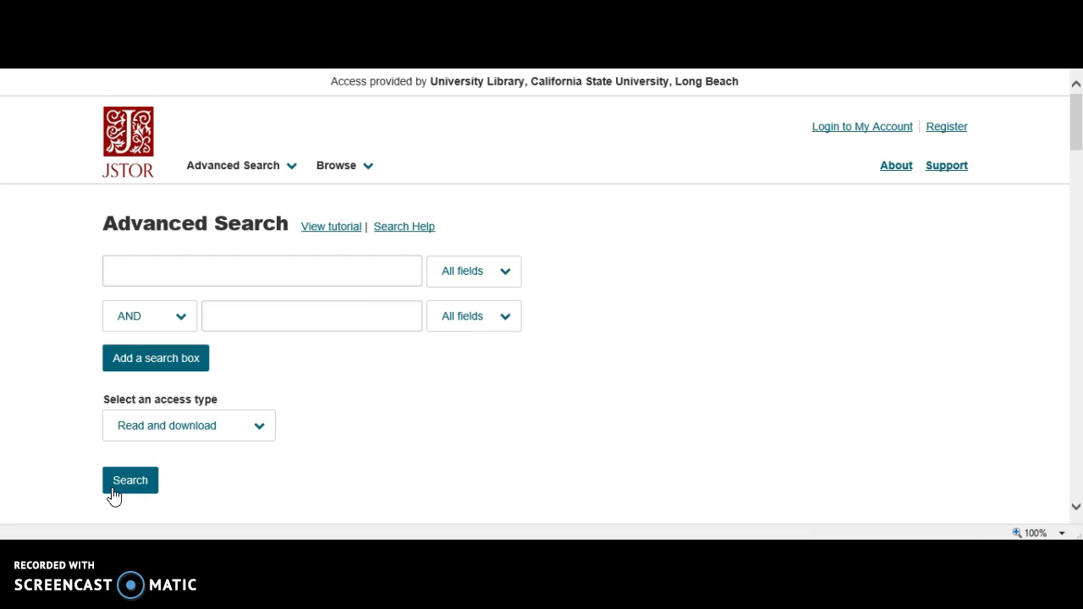
- Enter "industrial revolution" and "child labour" as the first two advanced search terms, combined with AND
left_click(204, 274)
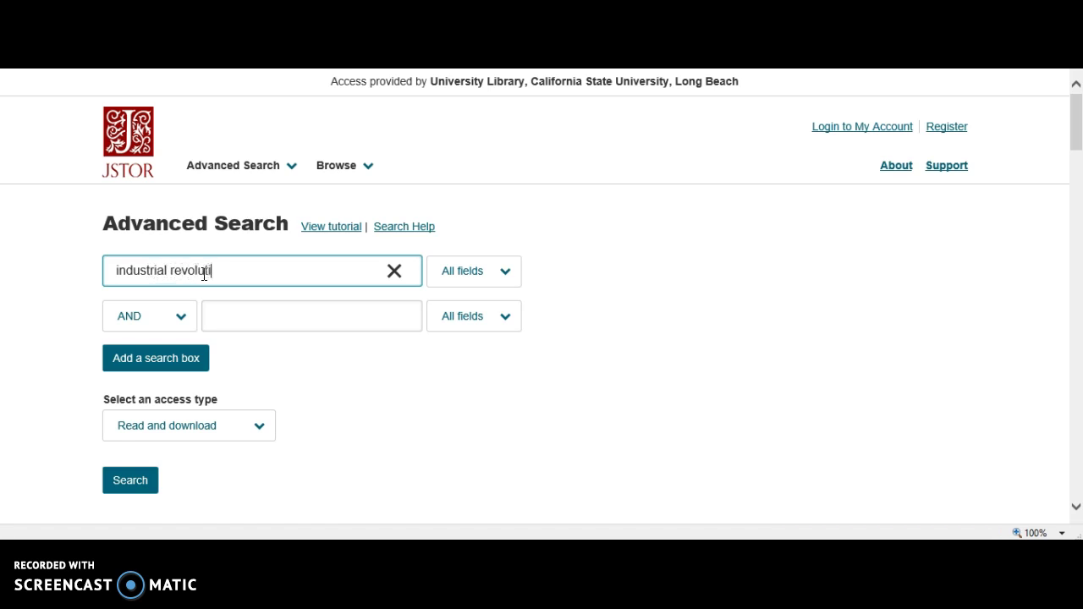
left_click(230, 318)
type("d labour")
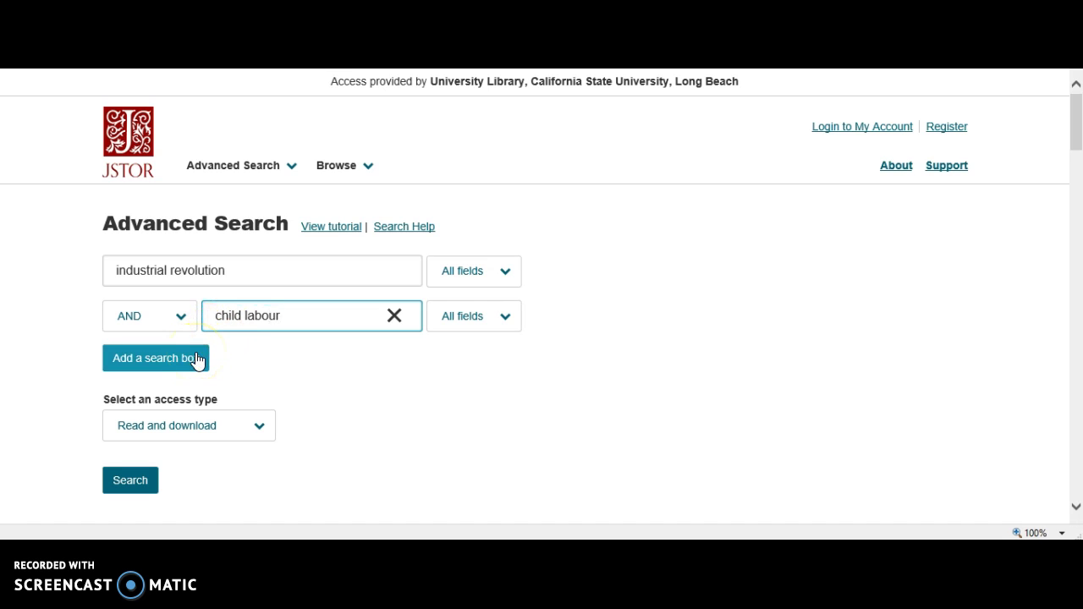
- Add two more AND terms, "factory work" and "great britain", and run the advanced search
left_click(197, 360)
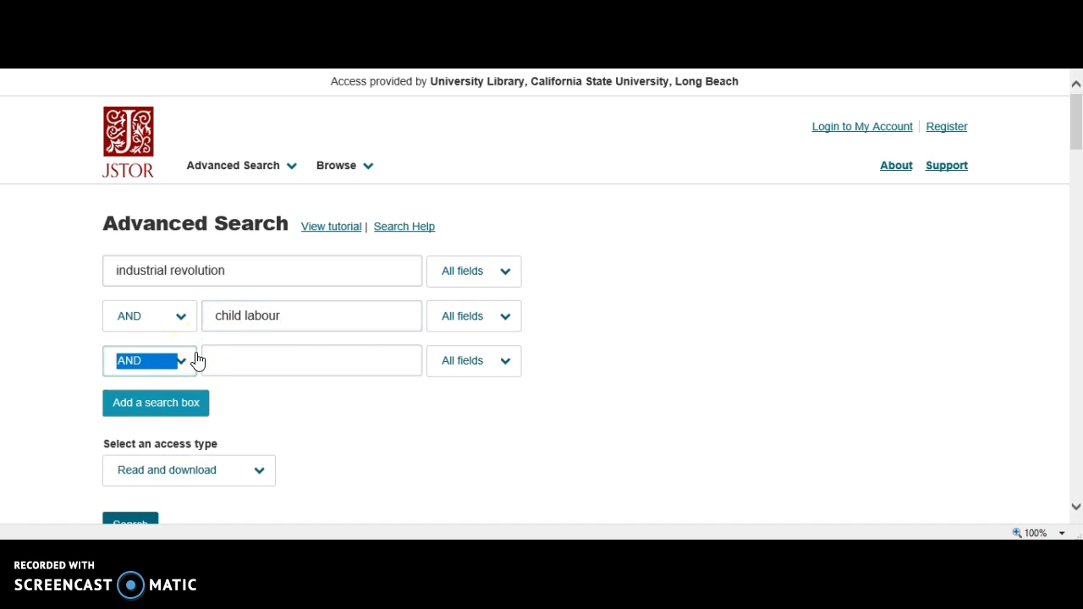
left_click(229, 358)
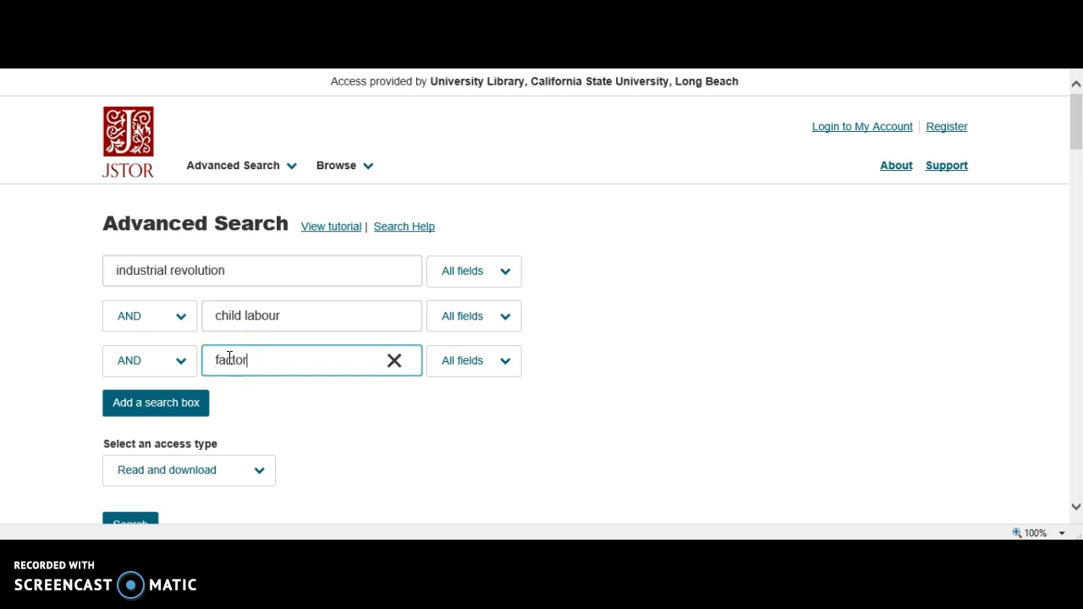
type("factory work")
left_click(196, 404)
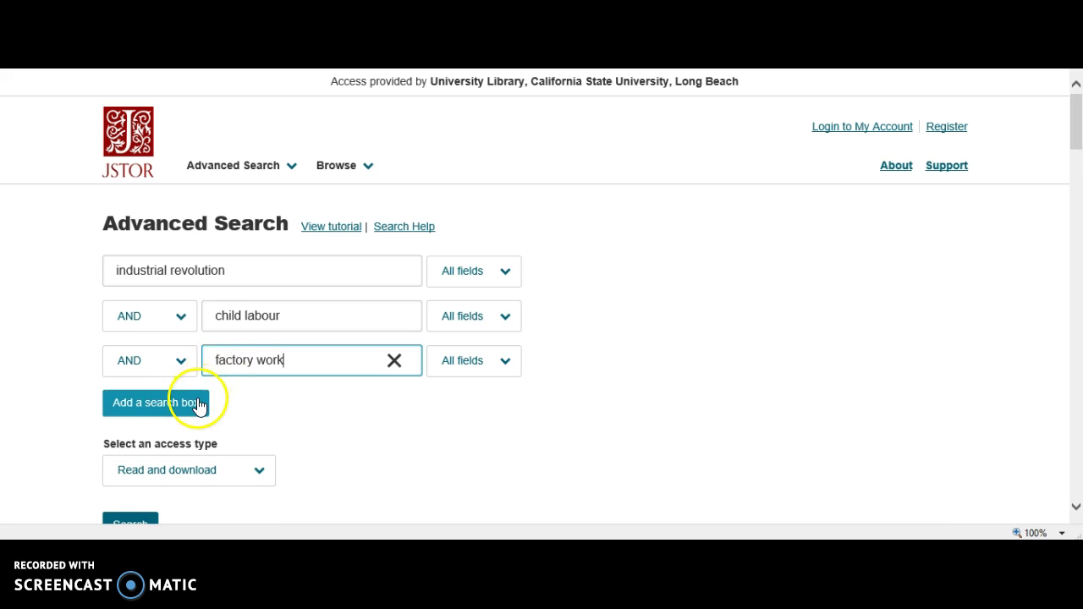
left_click(227, 406)
type("great britain")
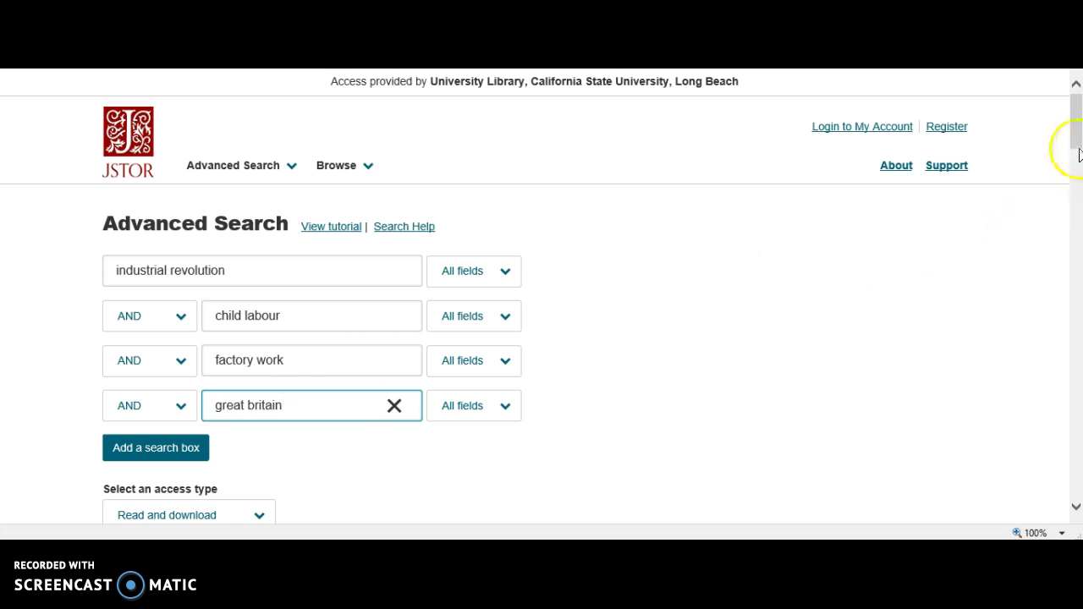
left_click_drag(1079, 154, 1077, 177)
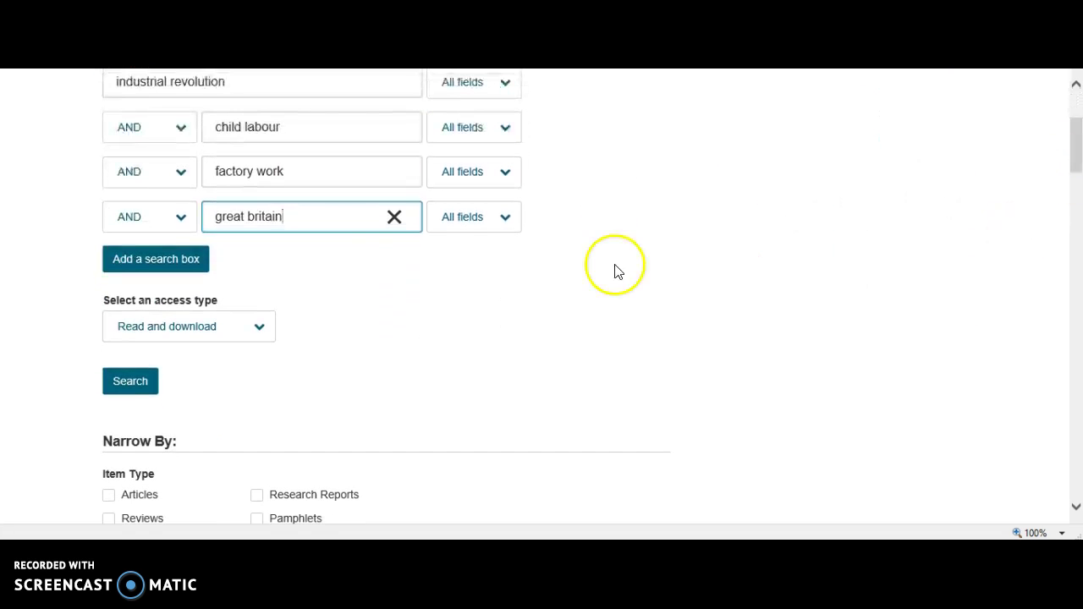
left_click(140, 385)
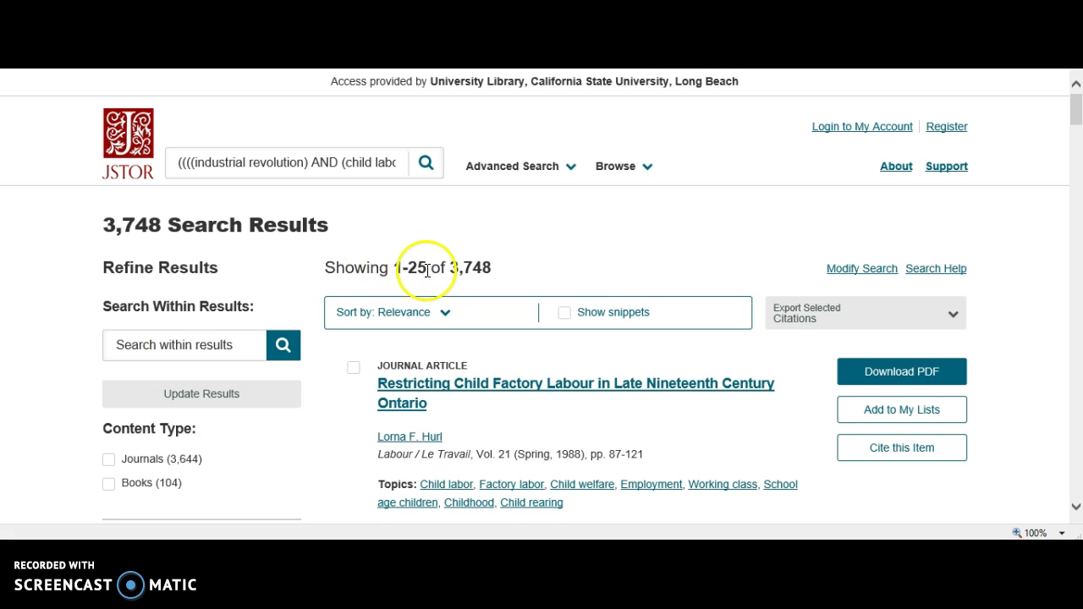
left_click_drag(448, 269, 491, 275)
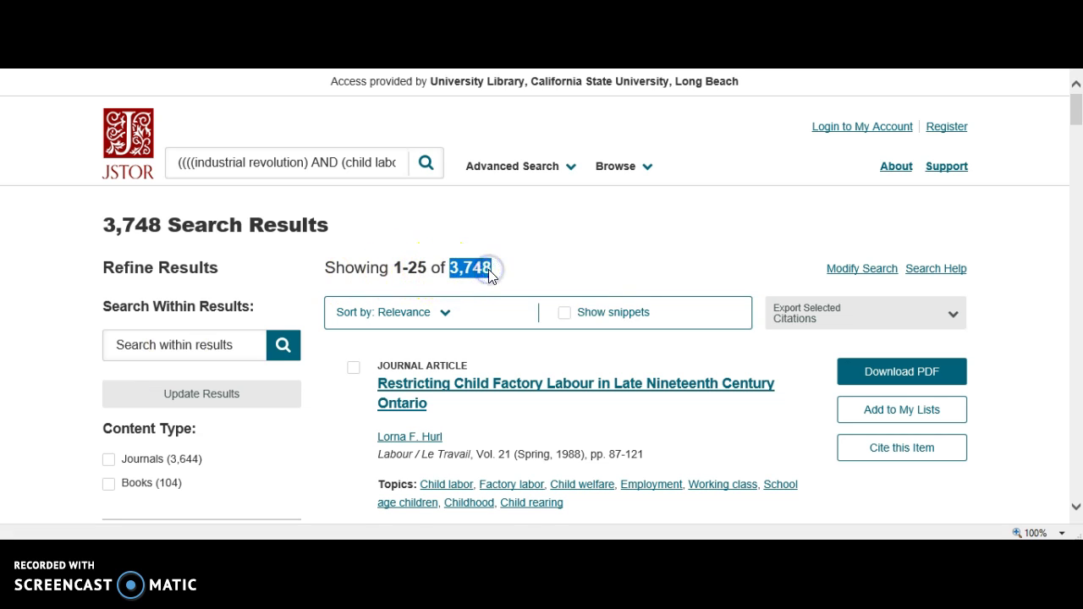
- Expand the subject filters, limit the search to History and update the results
left_click_drag(1075, 117, 1073, 160)
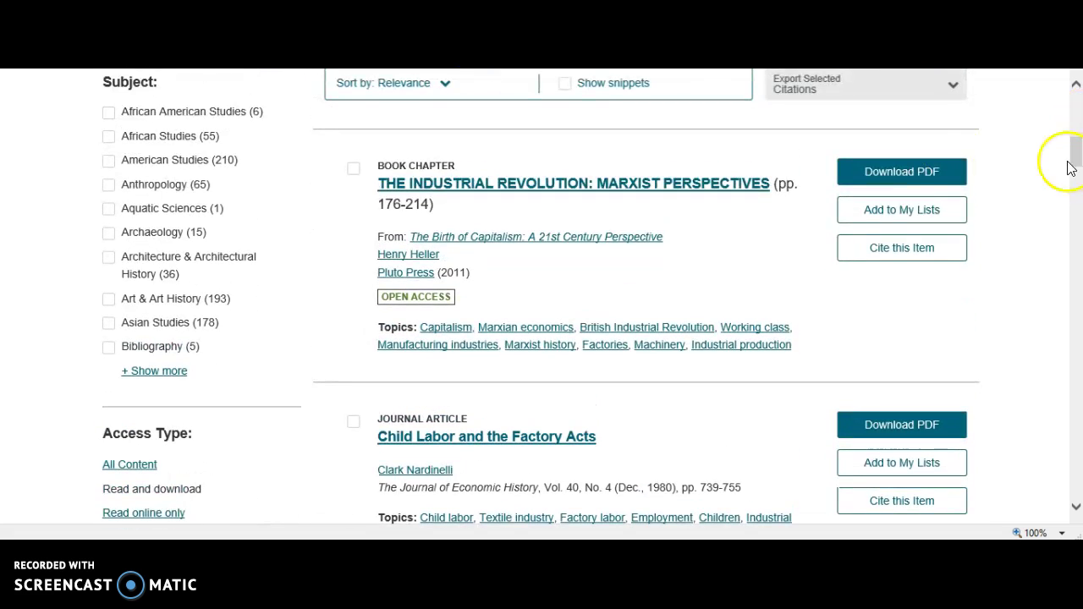
left_click_drag(121, 83, 148, 86)
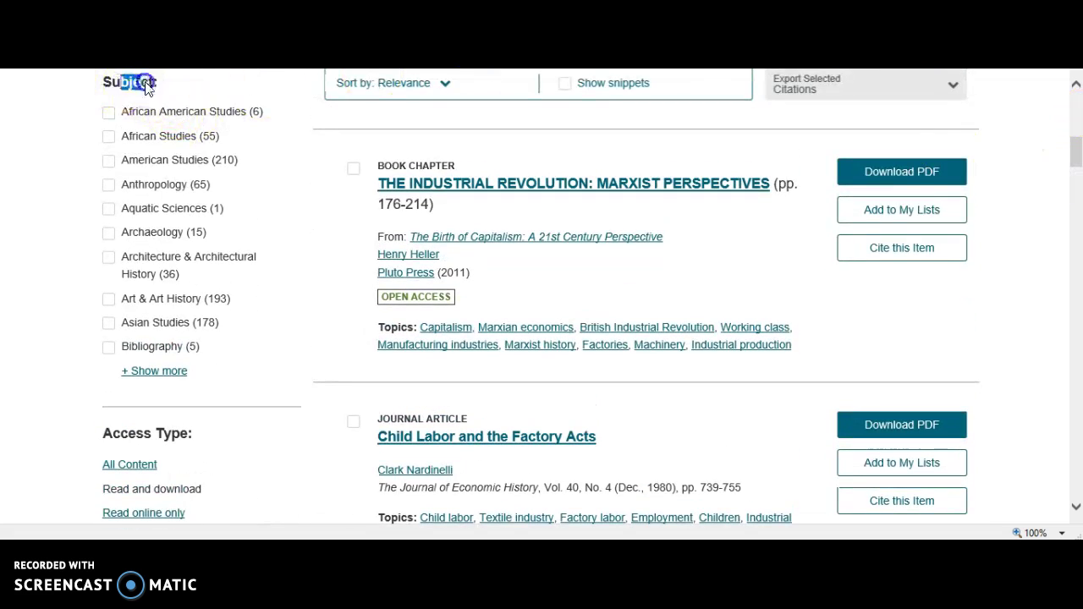
left_click(155, 374)
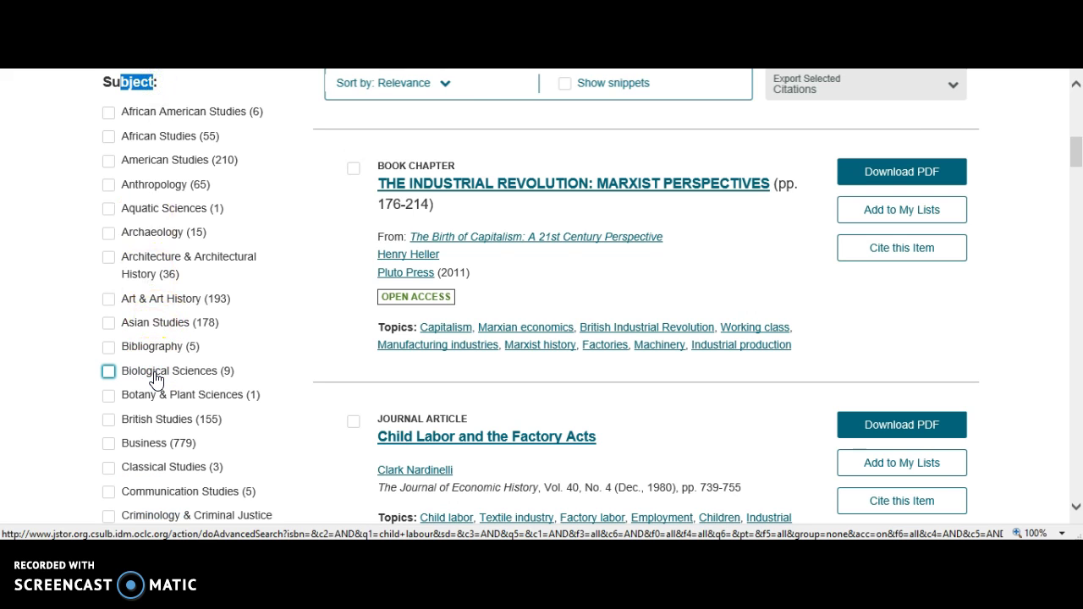
scroll(155, 379, "down", 3)
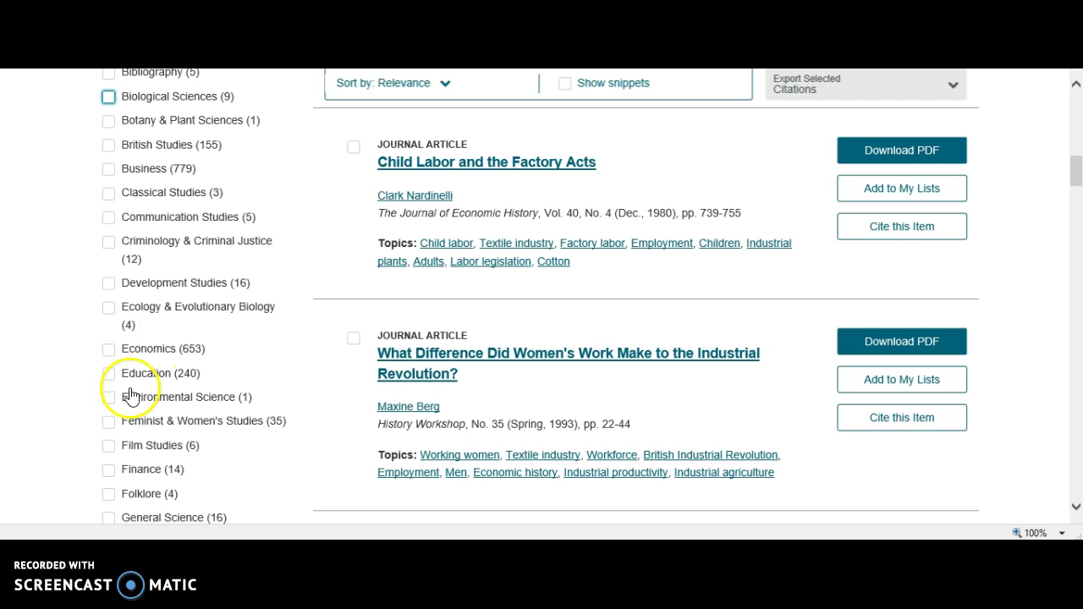
scroll(127, 449, "down", 3)
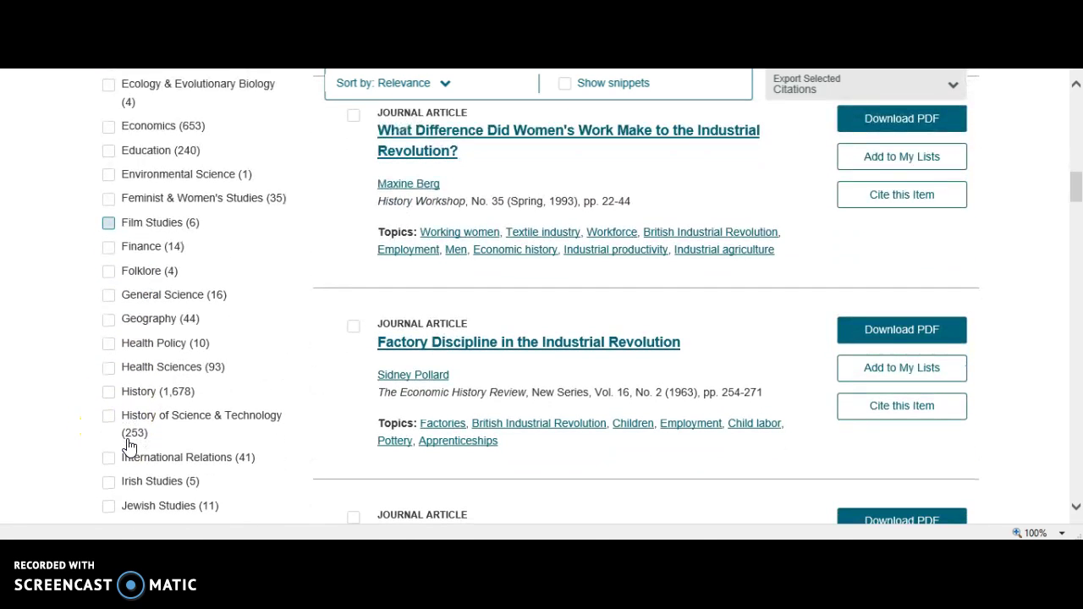
left_click(108, 394)
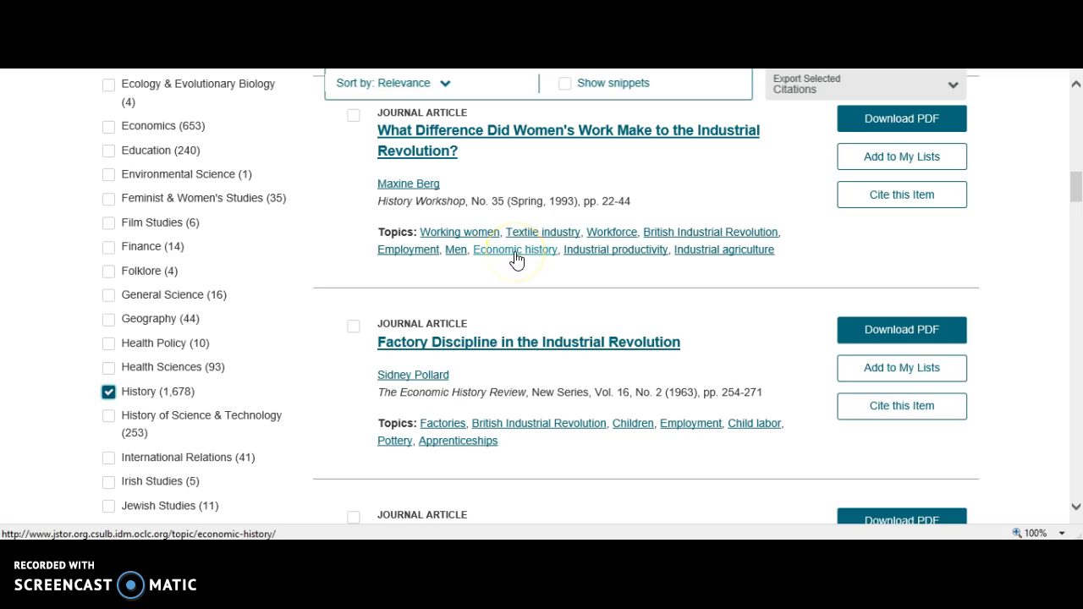
scroll(516, 260, "up", 8)
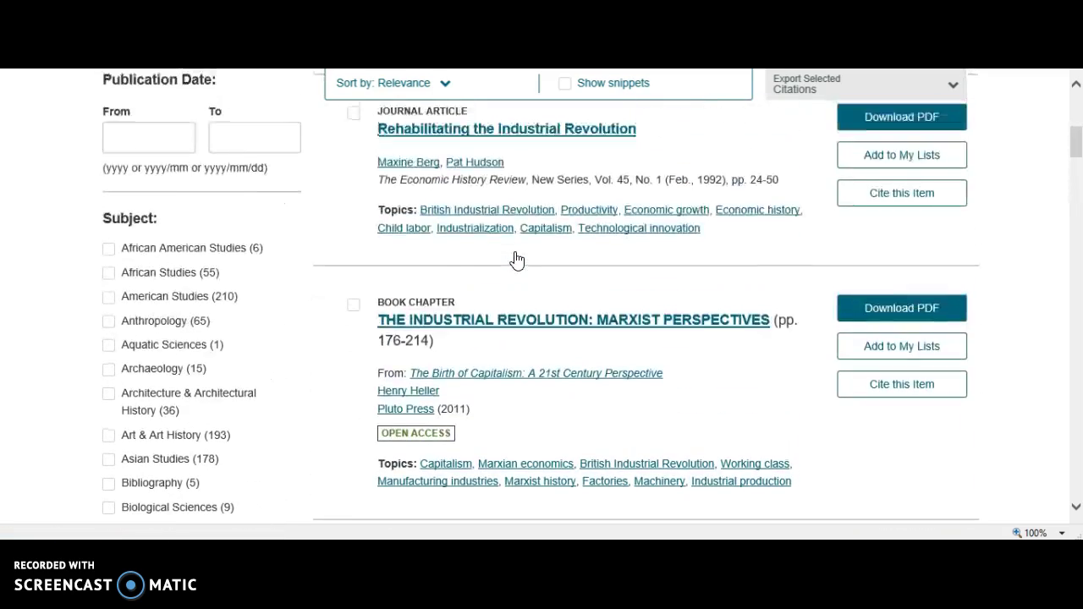
scroll(199, 182, "up", 3)
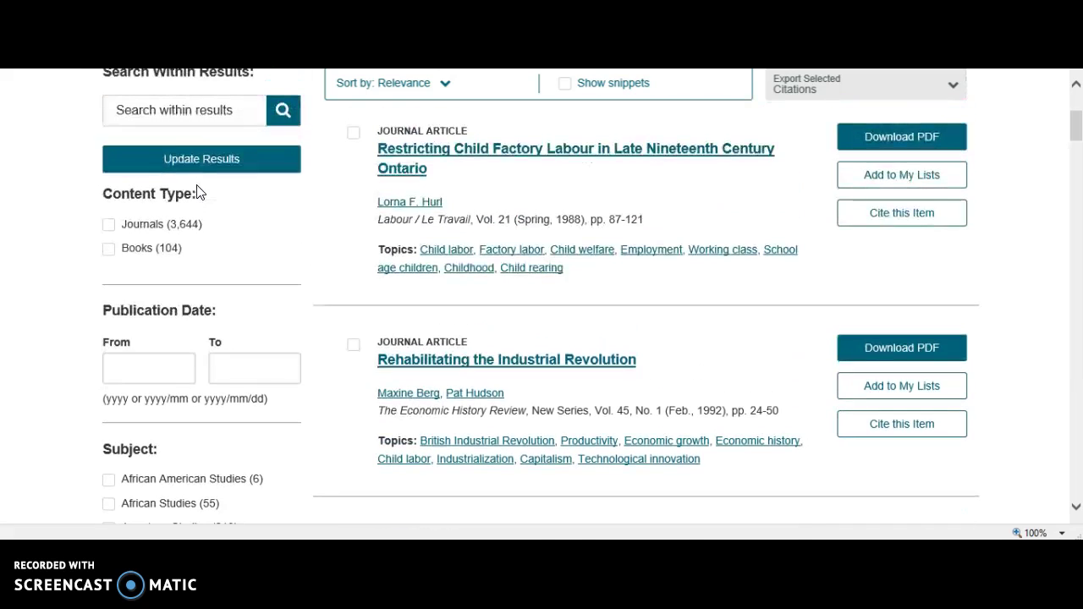
left_click(190, 175)
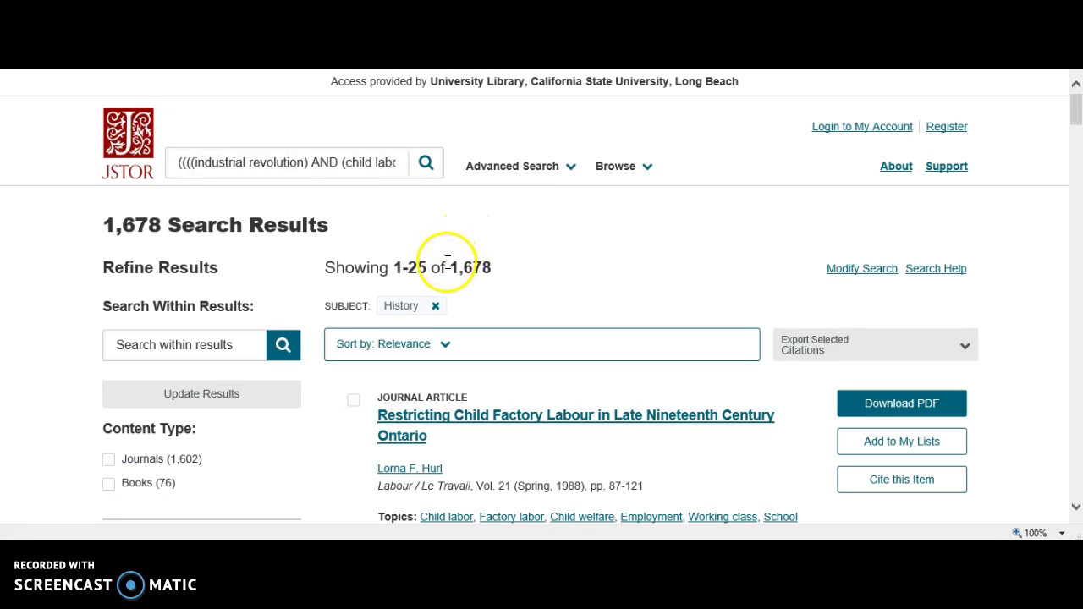
left_click_drag(449, 268, 479, 276)
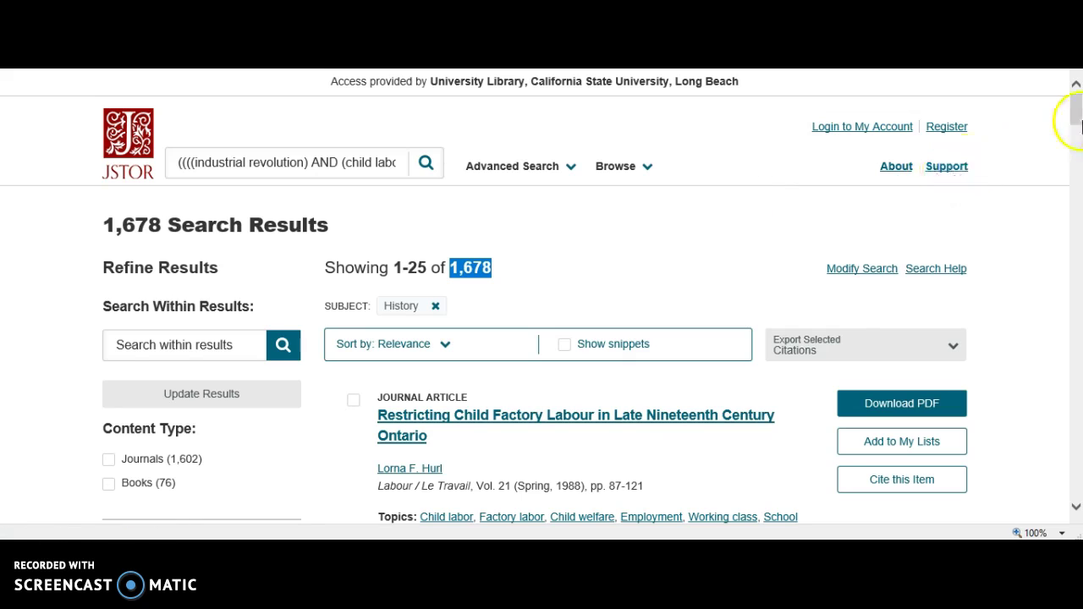
- Download and open the PDF of the journal article "Rehabilitating the Industrial Revolution", allowing the external program to run
left_click_drag(1078, 116, 1077, 132)
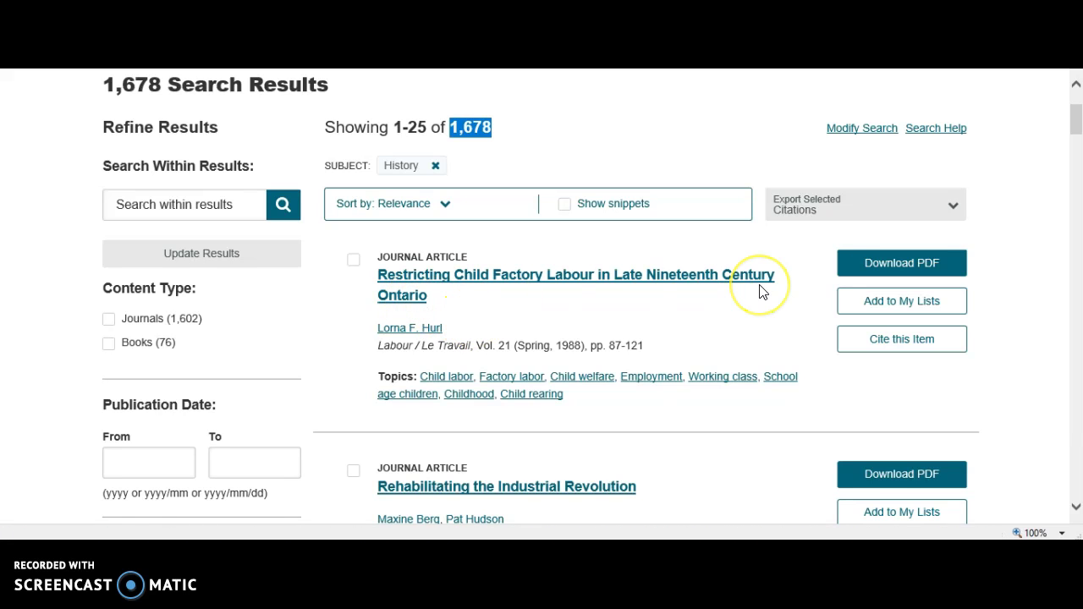
scroll(760, 291, "down", 3)
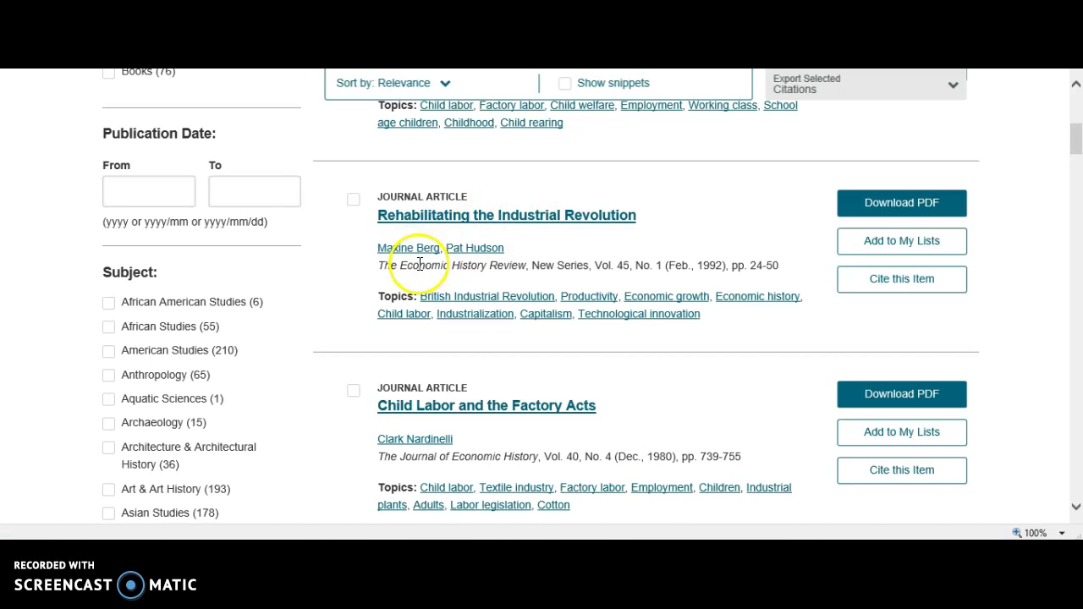
left_click_drag(396, 265, 517, 266)
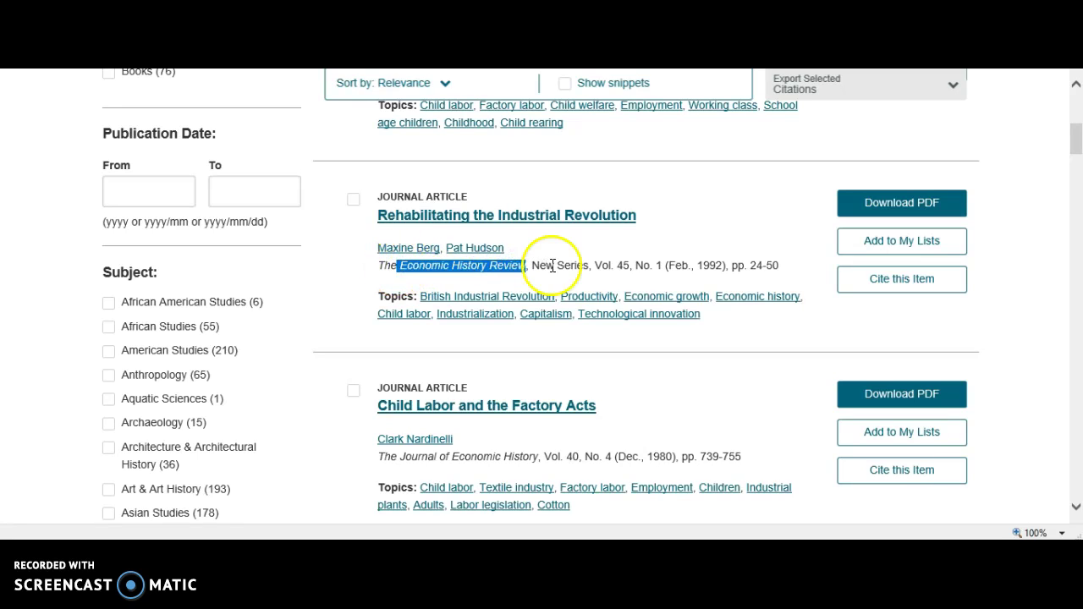
left_click_drag(595, 267, 779, 267)
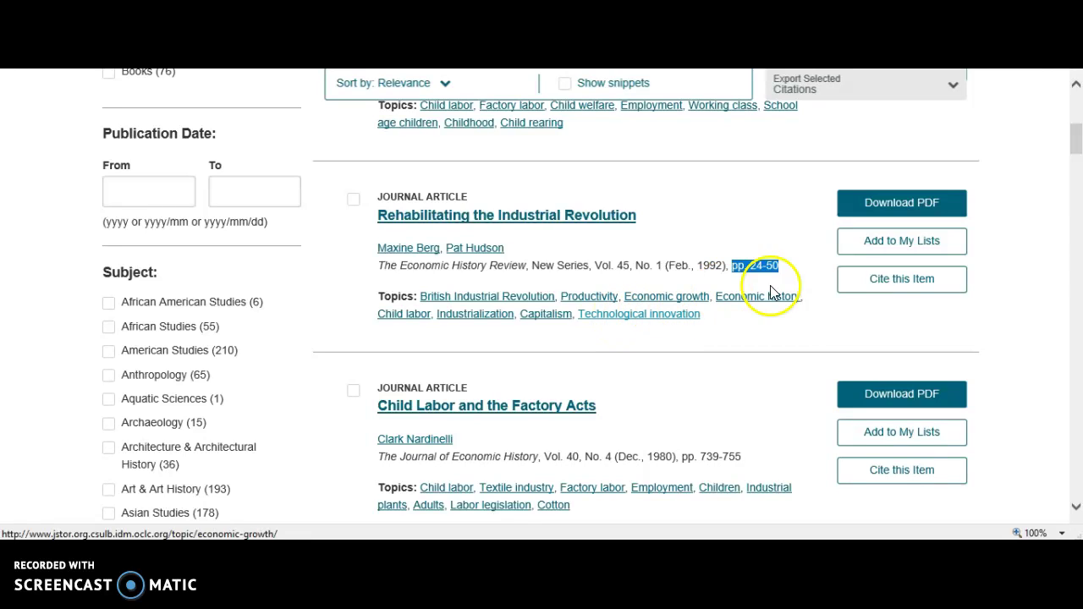
left_click(904, 217)
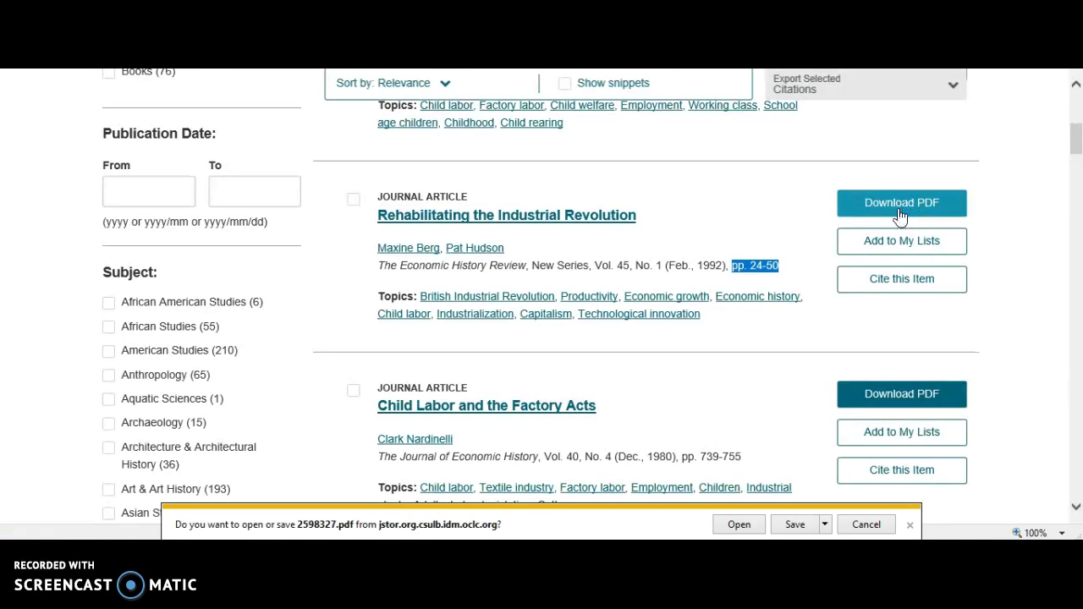
left_click(741, 524)
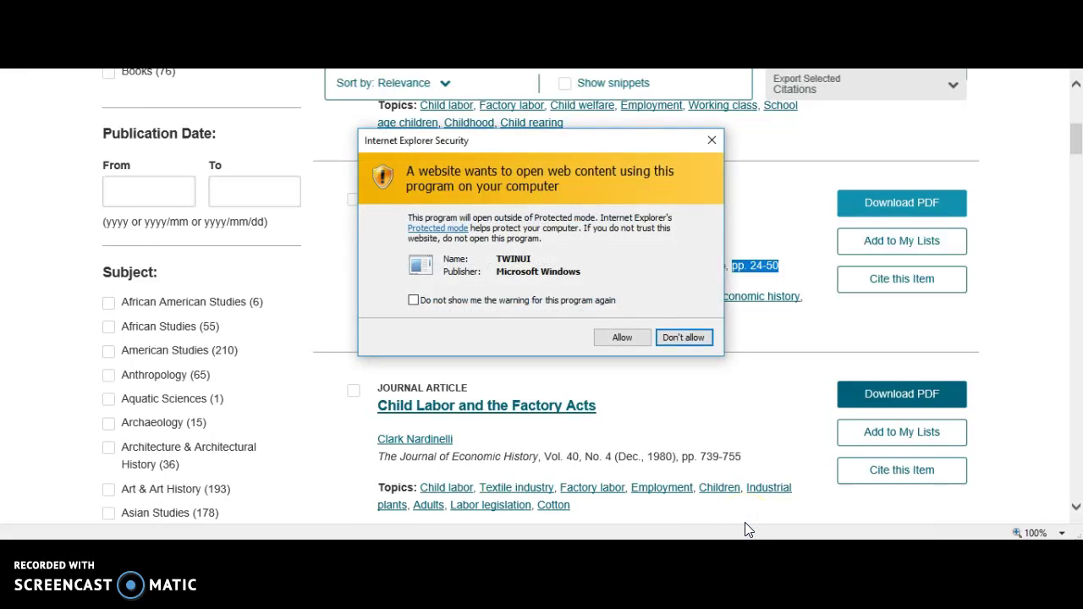
left_click(639, 340)
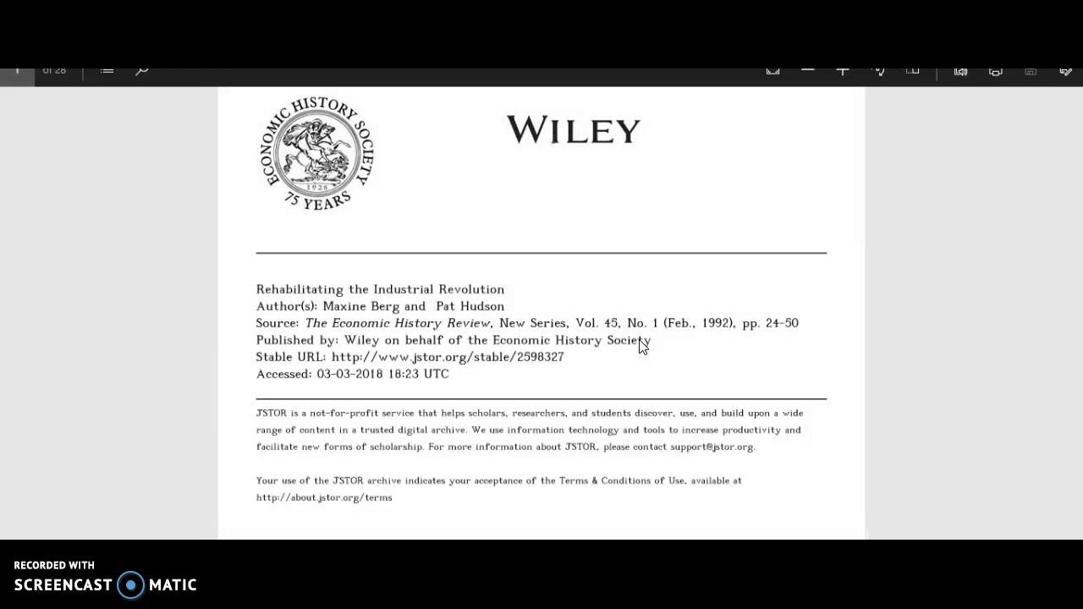
- Look through the opened article PDF, starting with the source details on its cover page
scroll(641, 347, "down", 1)
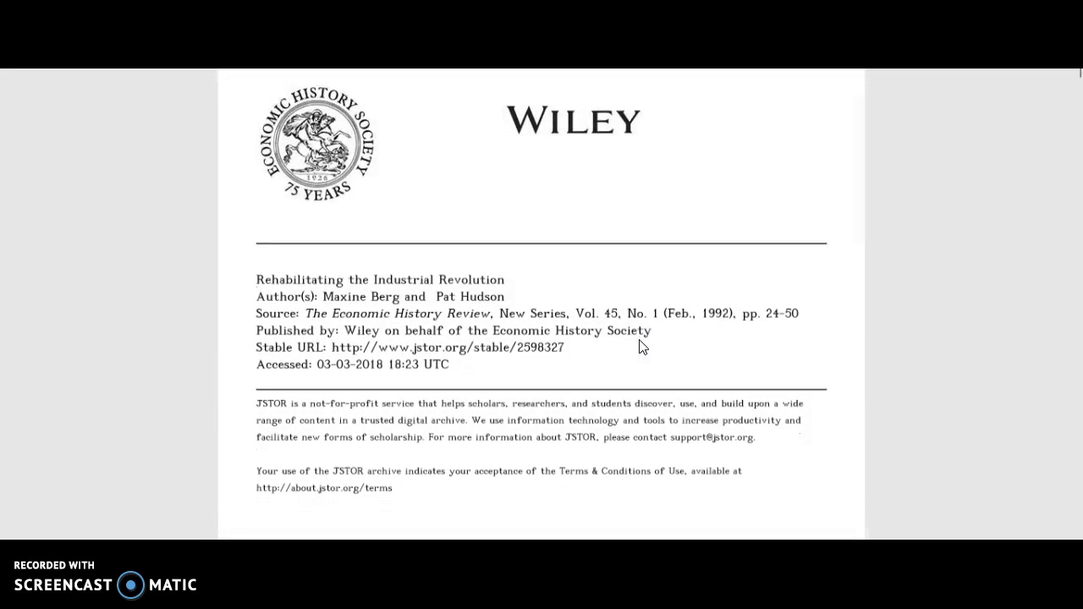
scroll(641, 347, "down", 2)
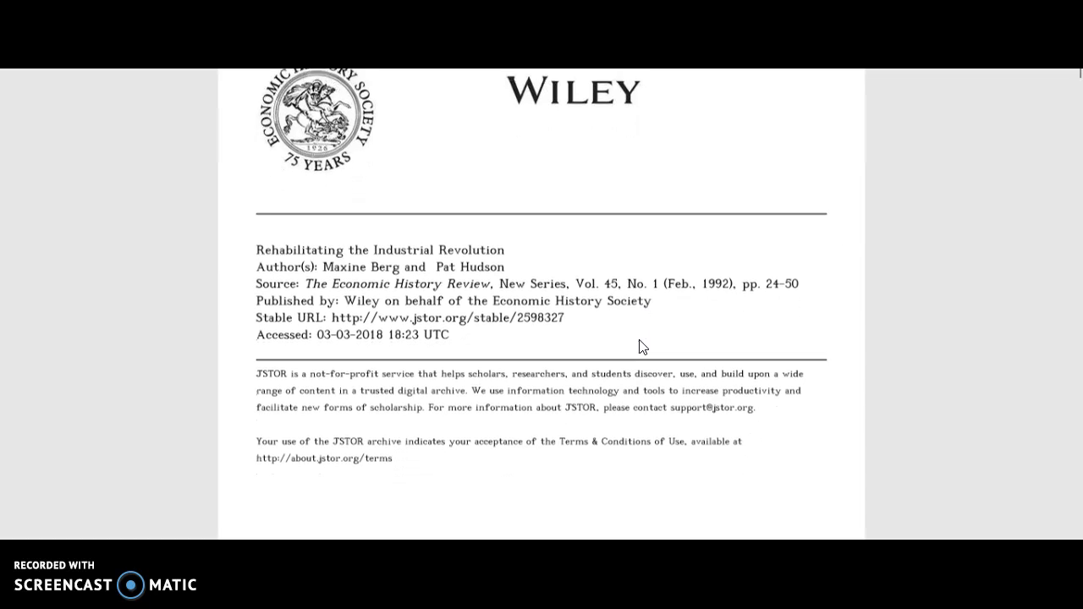
scroll(641, 347, "down", 4)
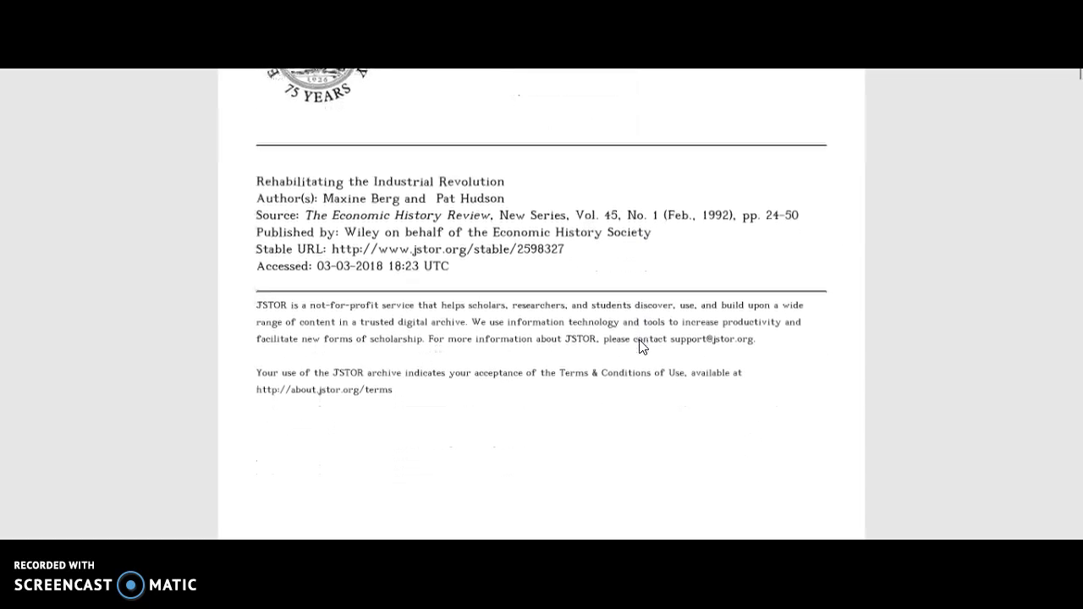